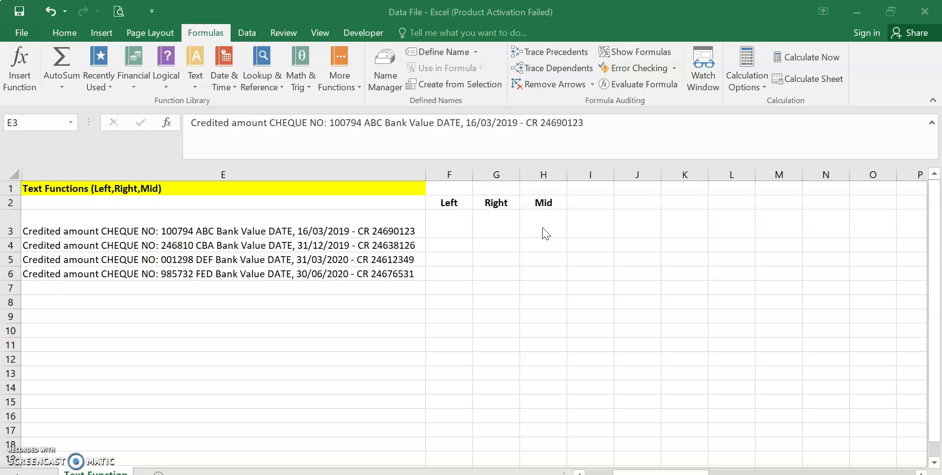
# Enter =LEFT(E3,6) in cell F3 to extract the first six characters of the E3 text
pyautogui.moveTo(169, 219); pyautogui.dragTo(181, 273)
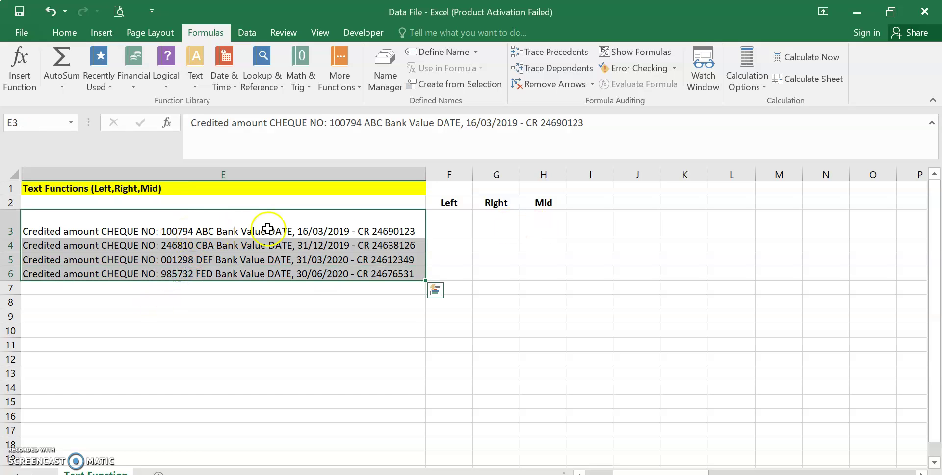
pyautogui.click(437, 223)
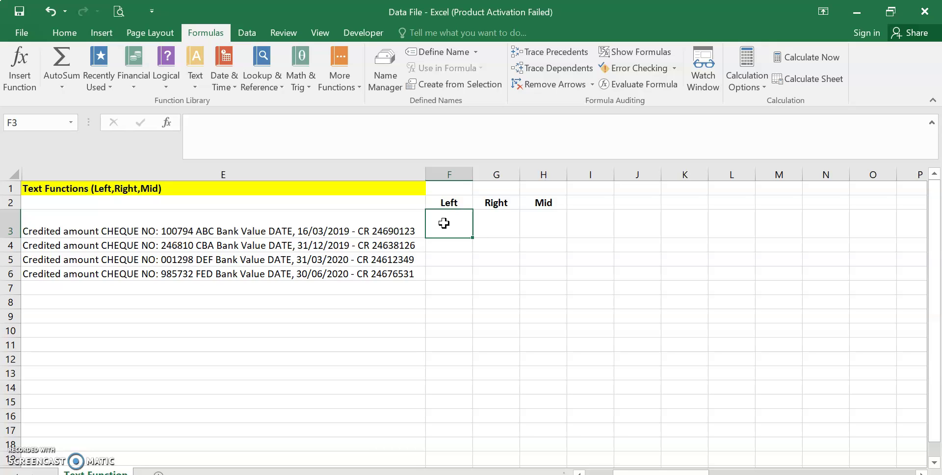
pyautogui.write('=left(')
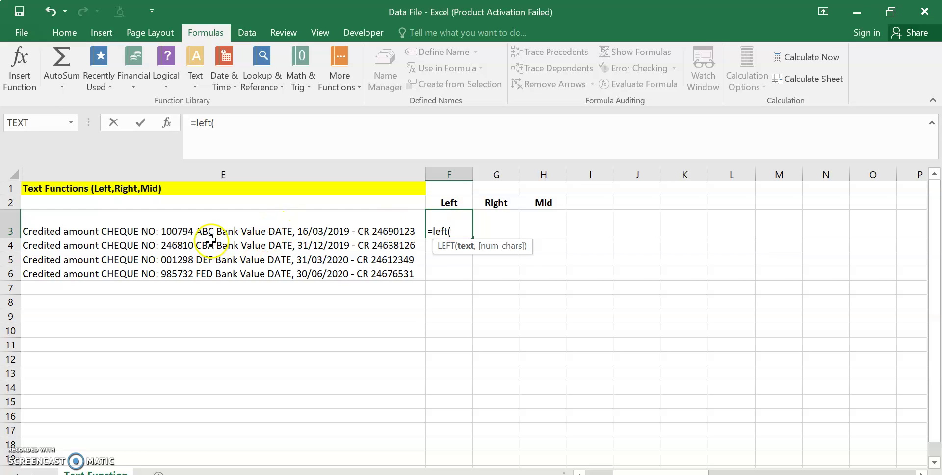
pyautogui.click(199, 225)
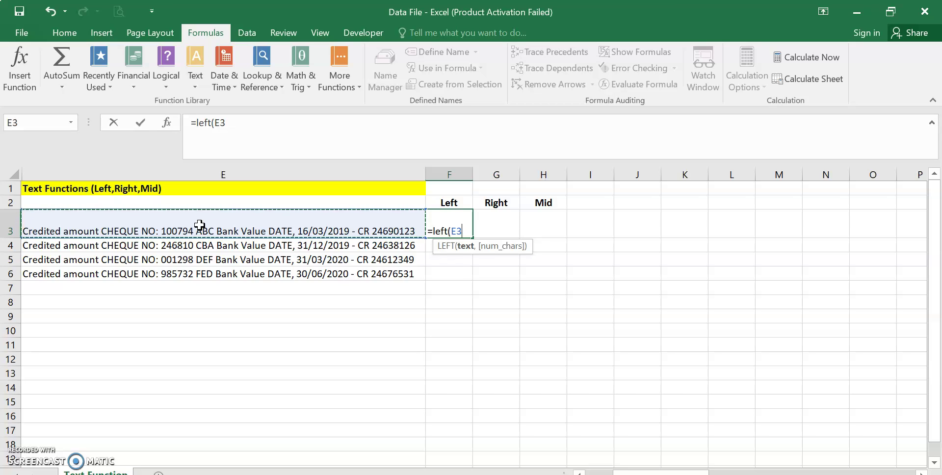
pyautogui.write(',')
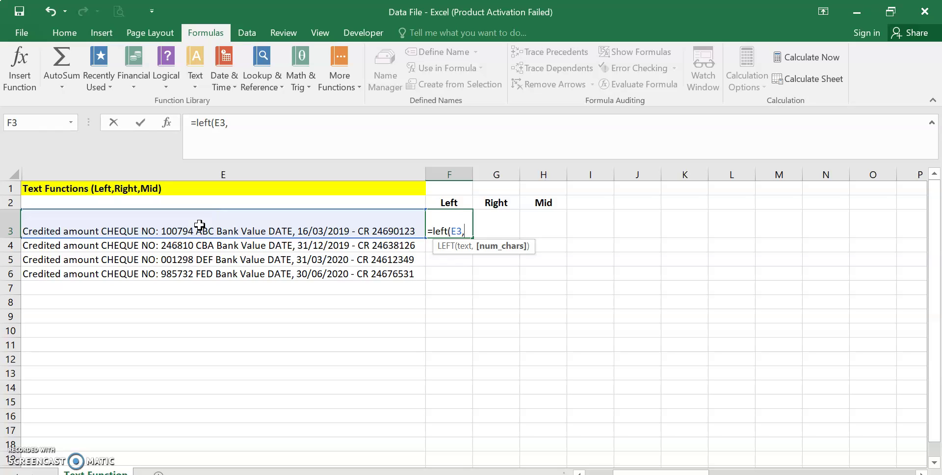
pyautogui.write('6)')
pyautogui.press('Return')
pyautogui.press('Up')
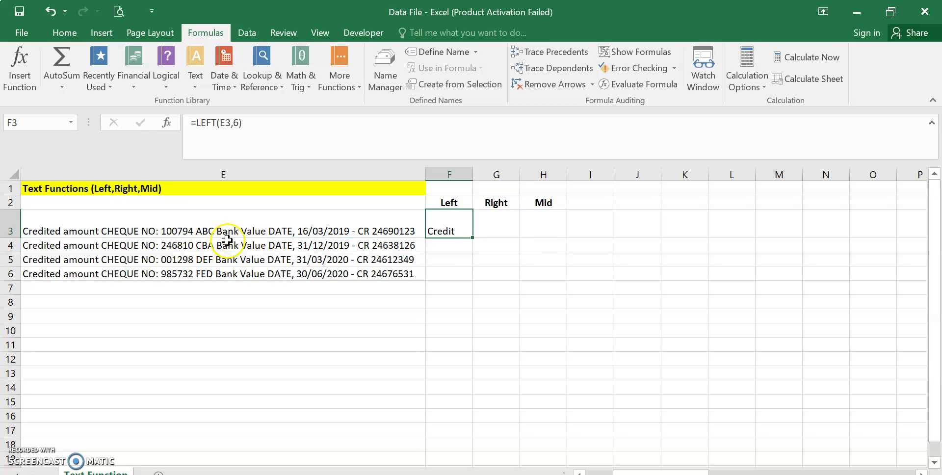
# Fill the LEFT formula from F3 down through F12
pyautogui.doubleClick(470, 236)
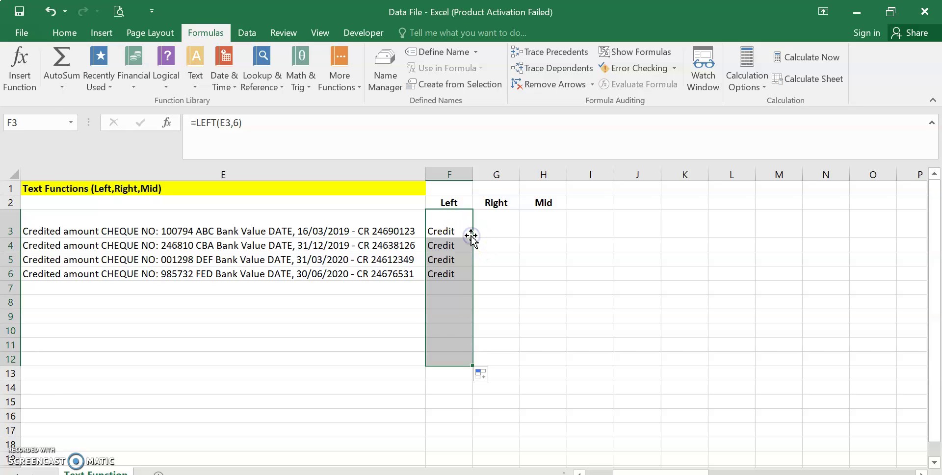
pyautogui.moveTo(377, 216); pyautogui.dragTo(363, 271)
pyautogui.moveTo(440, 231); pyautogui.dragTo(450, 274)
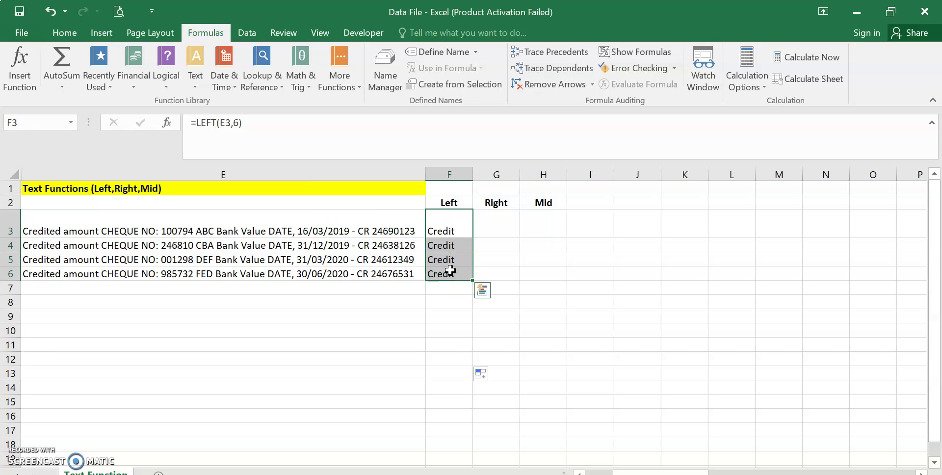
# Enter =RIGHT(E3,10) in cell G3 to extract the last ten characters of the E3 text
pyautogui.click(487, 225)
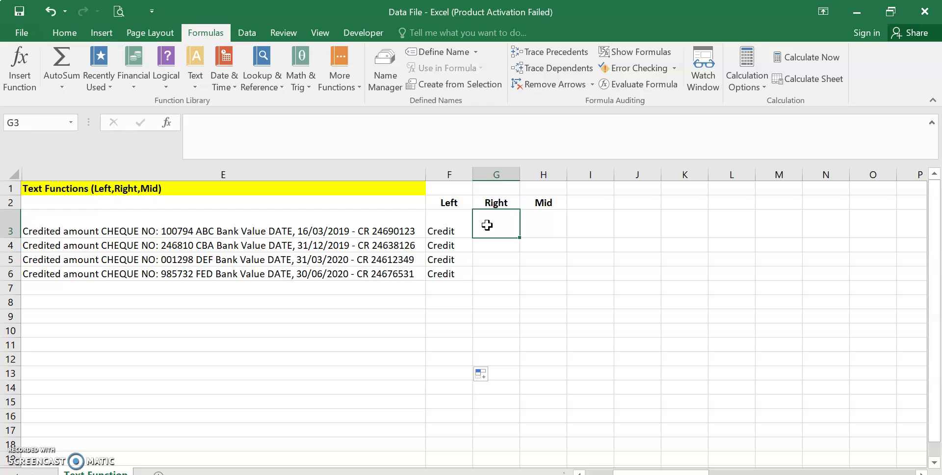
pyautogui.write('=right(')
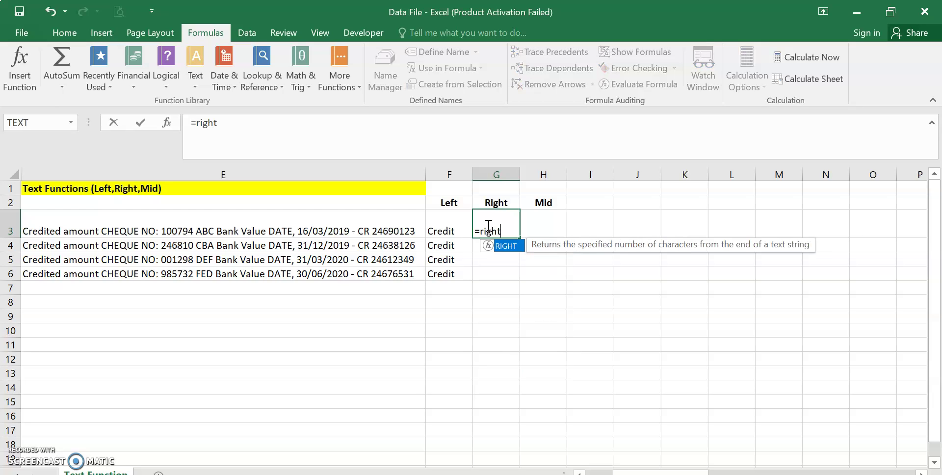
pyautogui.click(342, 228)
pyautogui.write(',')
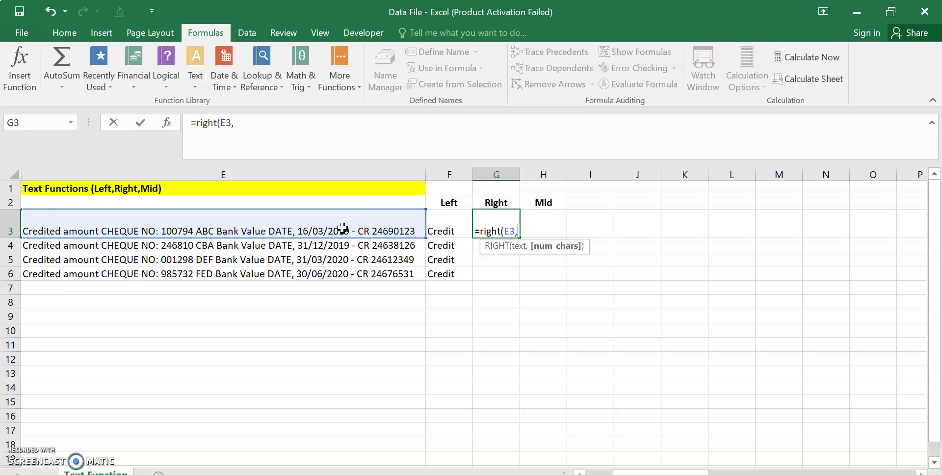
pyautogui.write('10)')
pyautogui.press('Return')
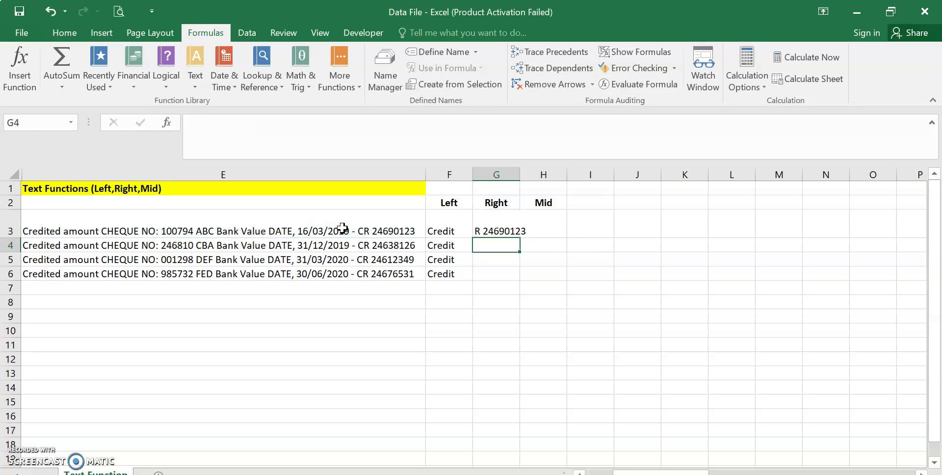
# Copy the RIGHT formula from G3 into cells G4 to G6
pyautogui.press('Up')
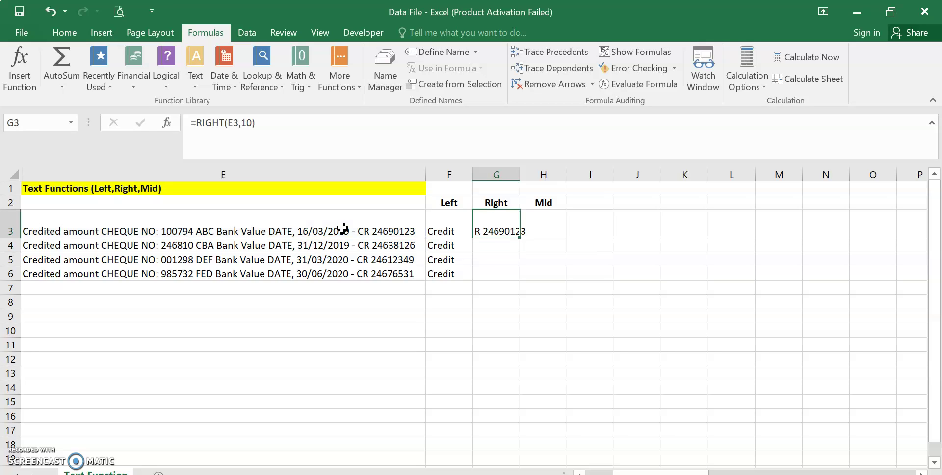
pyautogui.hotkey('ctrl', 'c')
pyautogui.press('Down')
pyautogui.hotkey('shift', 'Down')
pyautogui.hotkey('shift', 'Down')
pyautogui.hotkey('ctrl', 'v')
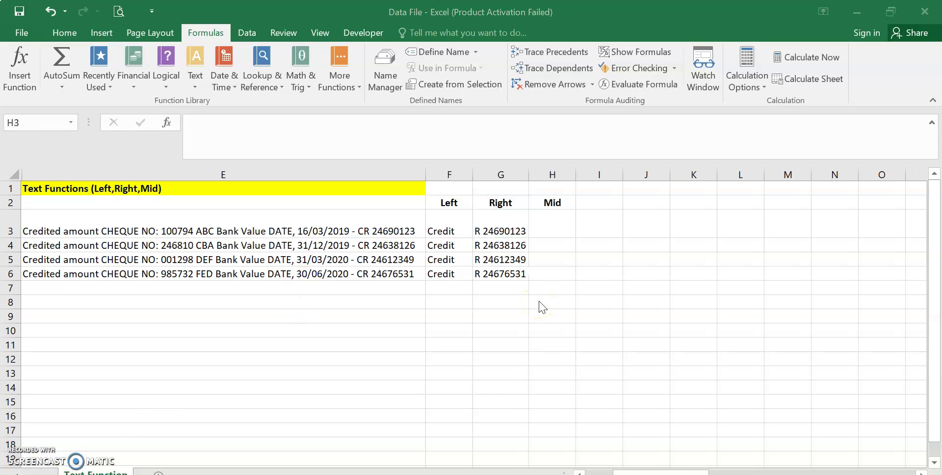
# Examine the descriptions in E3 to E6 and highlight the "CHEQUE NO:" label inside the E3 text
pyautogui.click(549, 217)
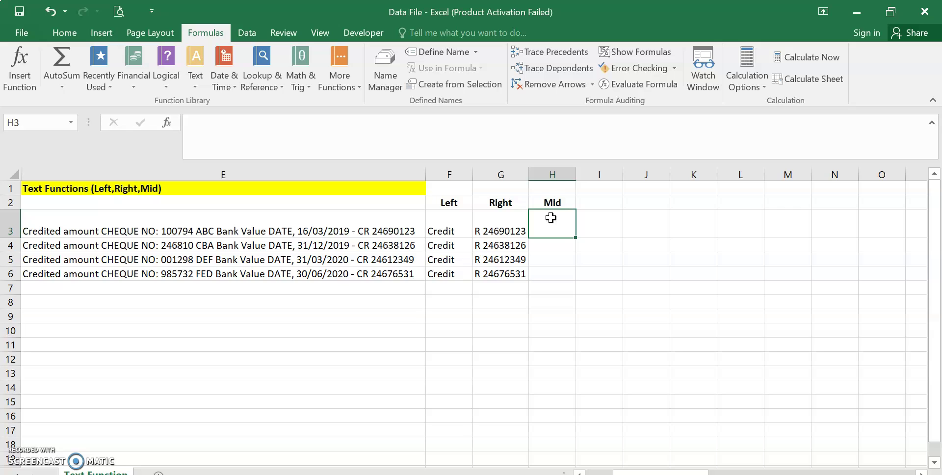
pyautogui.moveTo(311, 227); pyautogui.dragTo(308, 274)
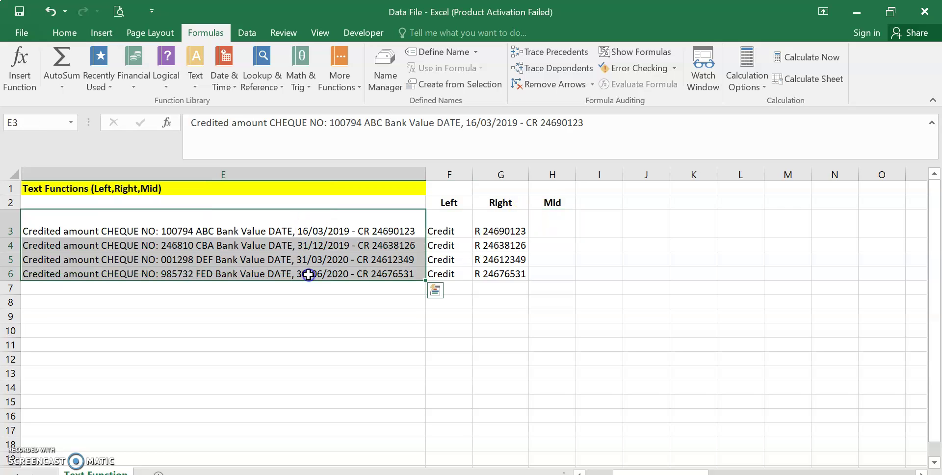
pyautogui.click(271, 128)
pyautogui.moveTo(271, 129); pyautogui.dragTo(329, 126)
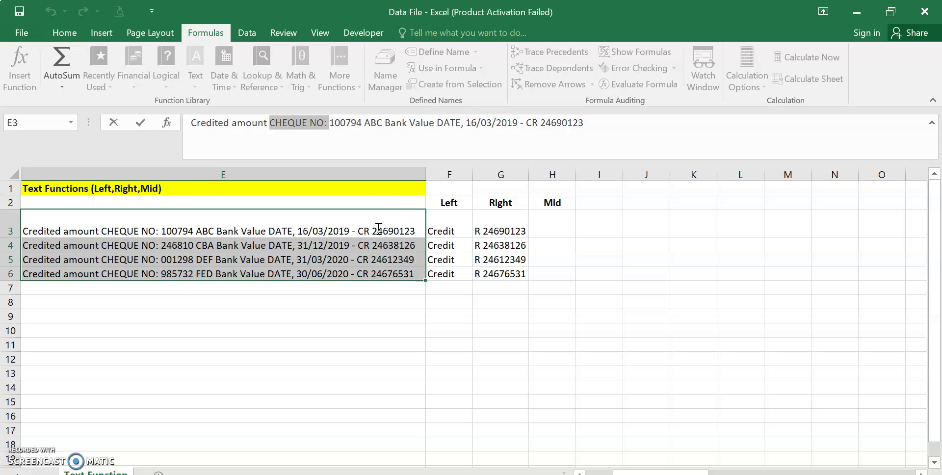
pyautogui.moveTo(265, 123); pyautogui.dragTo(328, 124)
pyautogui.click(547, 225)
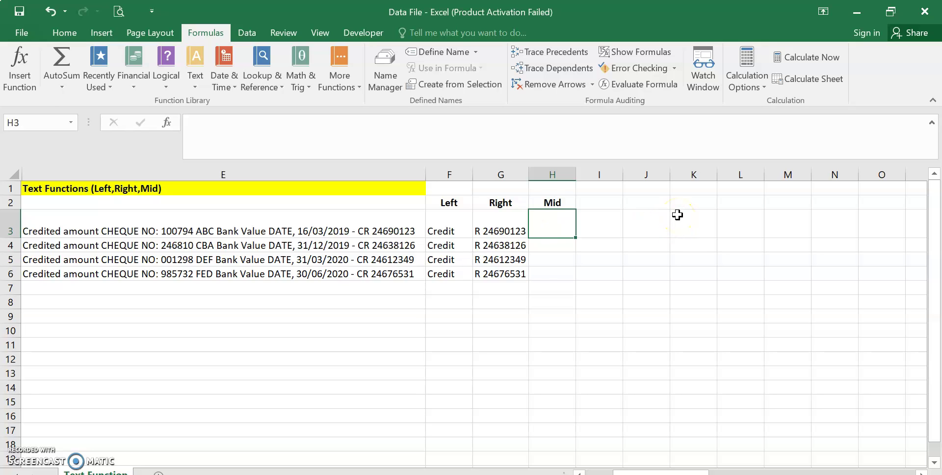
pyautogui.write('=mid(')
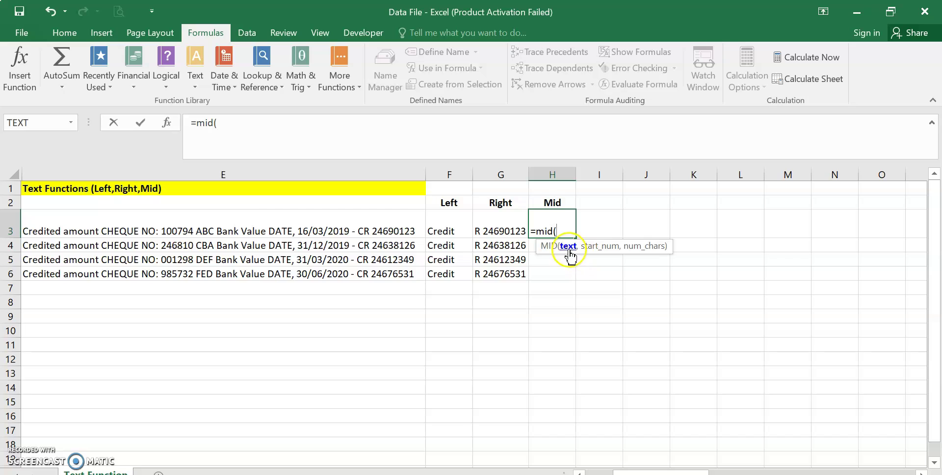
pyautogui.click(276, 229)
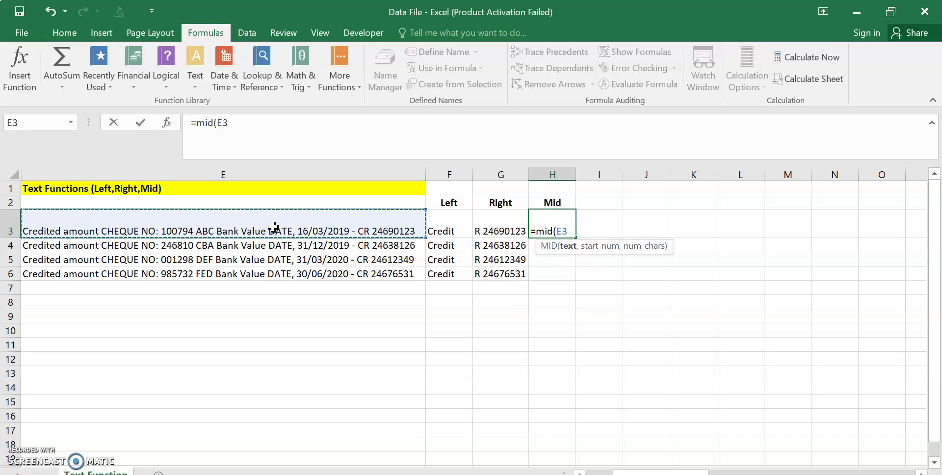
pyautogui.write(',')
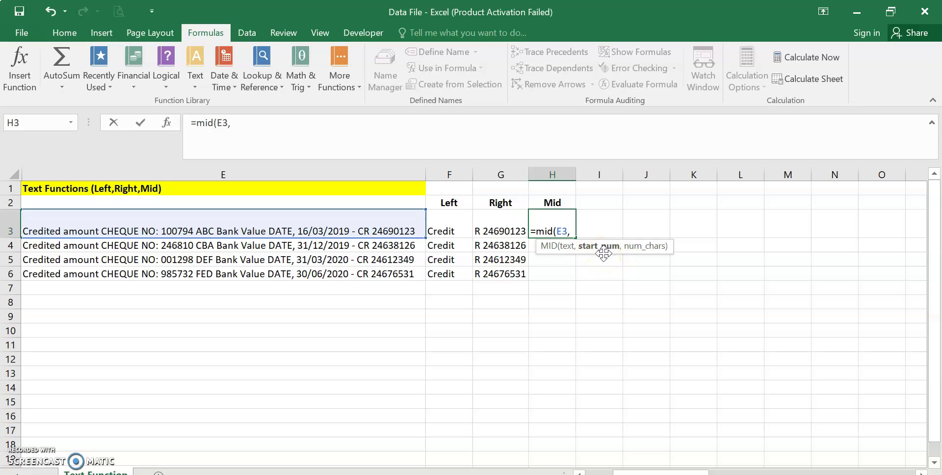
pyautogui.press('Escape')
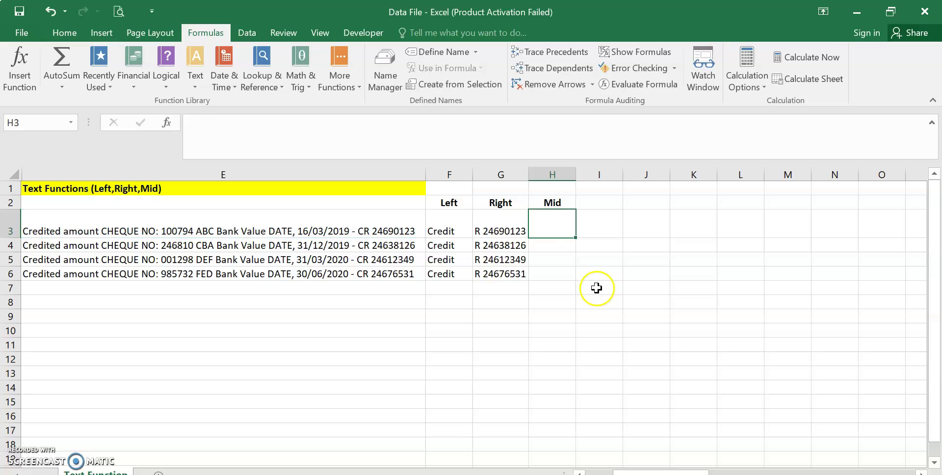
# Count through the characters of the E3 text to find the position where the cheque number starts
pyautogui.click(65, 218)
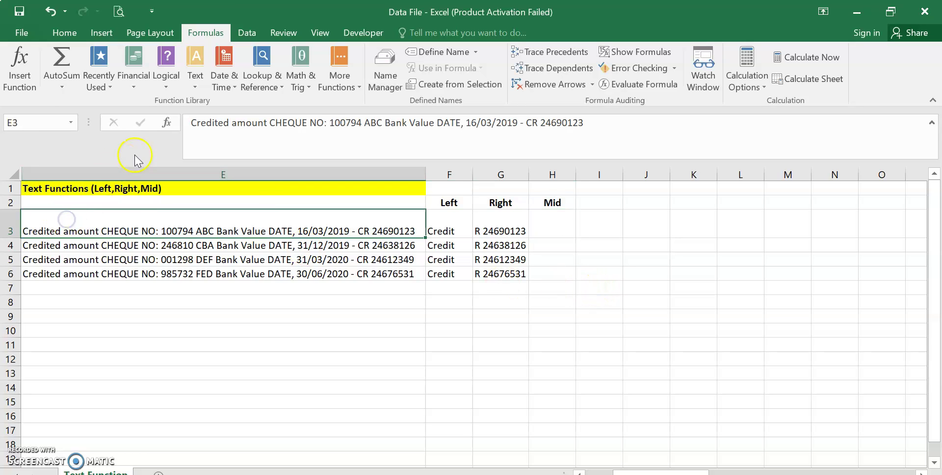
pyautogui.click(193, 124)
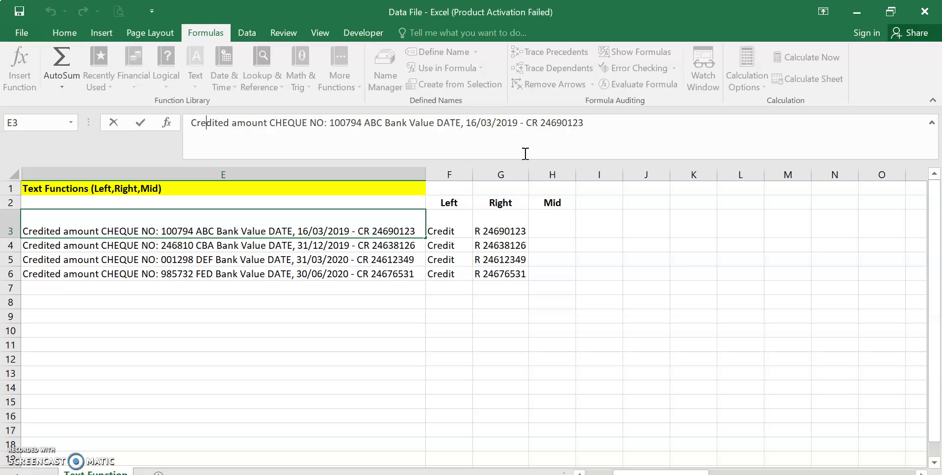
pyautogui.press('Right')
pyautogui.press('Right')
# Enter =MID(E3,28,6) in cell H3 to extract the six-digit cheque number from the E3 text
pyautogui.click(545, 227)
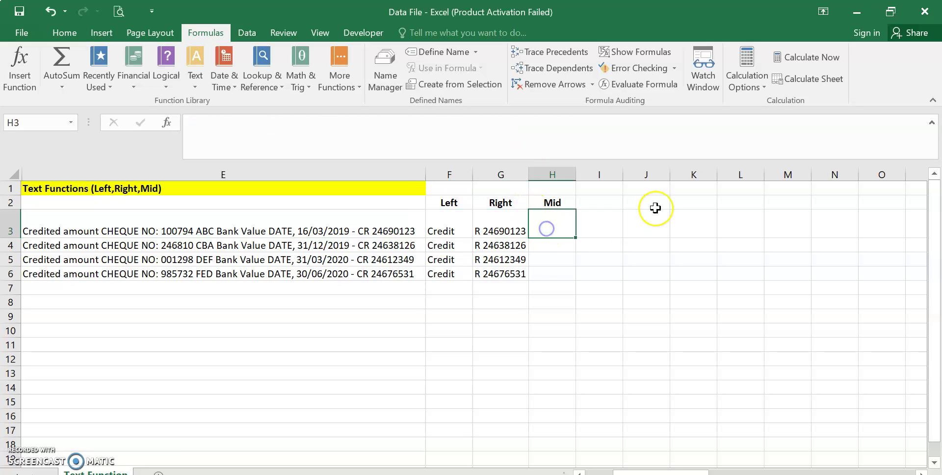
pyautogui.write('=mid(')
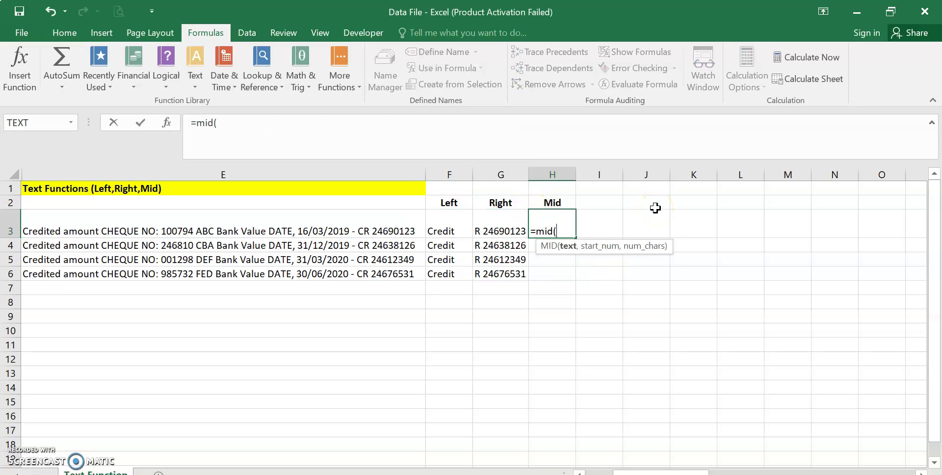
pyautogui.press('Left')
pyautogui.press('Left')
pyautogui.press('Left')
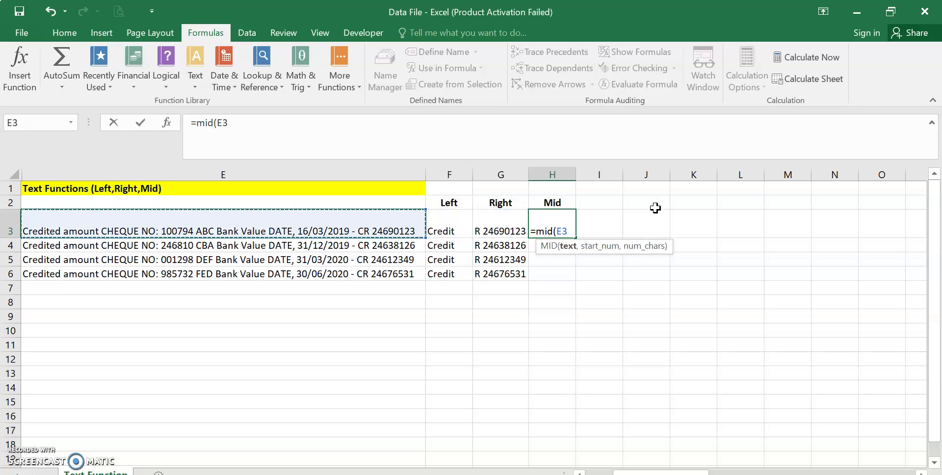
pyautogui.write(',')
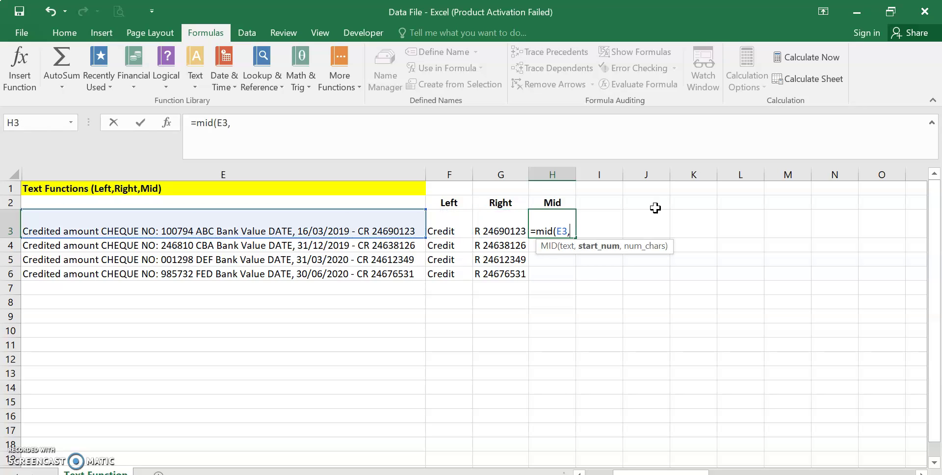
pyautogui.write('28,')
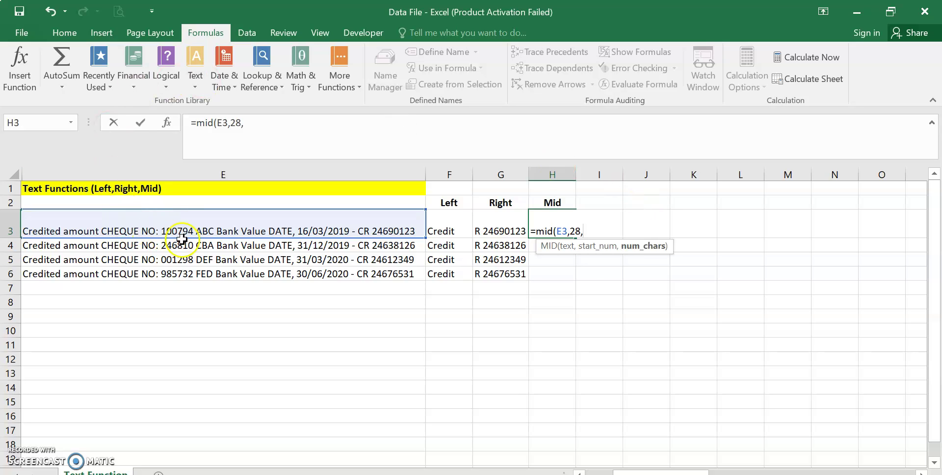
pyautogui.click(269, 123)
pyautogui.write('6)')
pyautogui.press('Return')
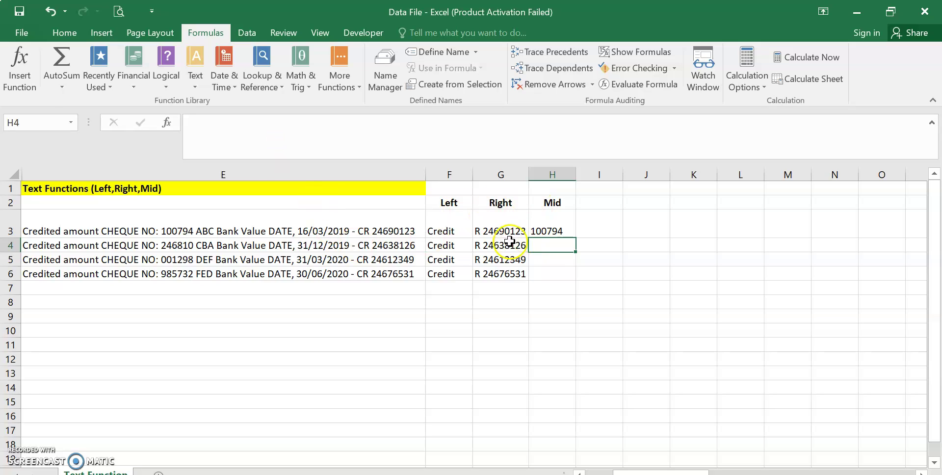
# Fill the MID formula from H3 down through H12
pyautogui.click(566, 229)
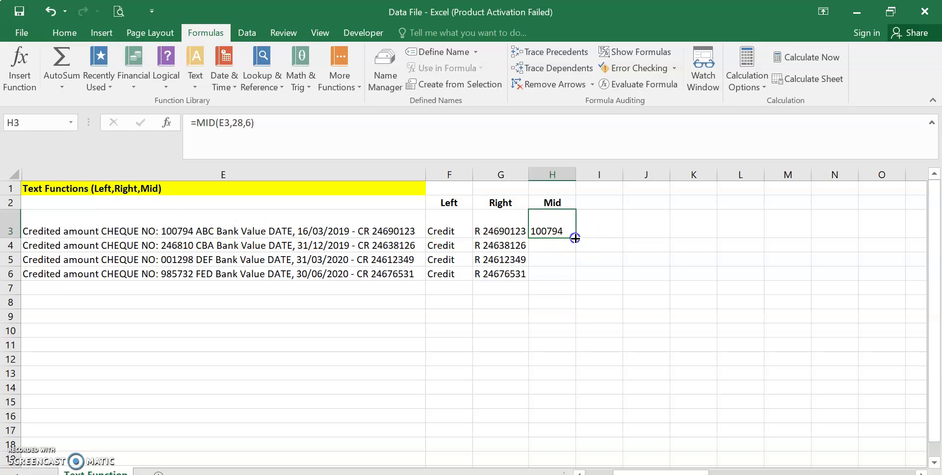
pyautogui.moveTo(575, 237); pyautogui.dragTo(576, 364)
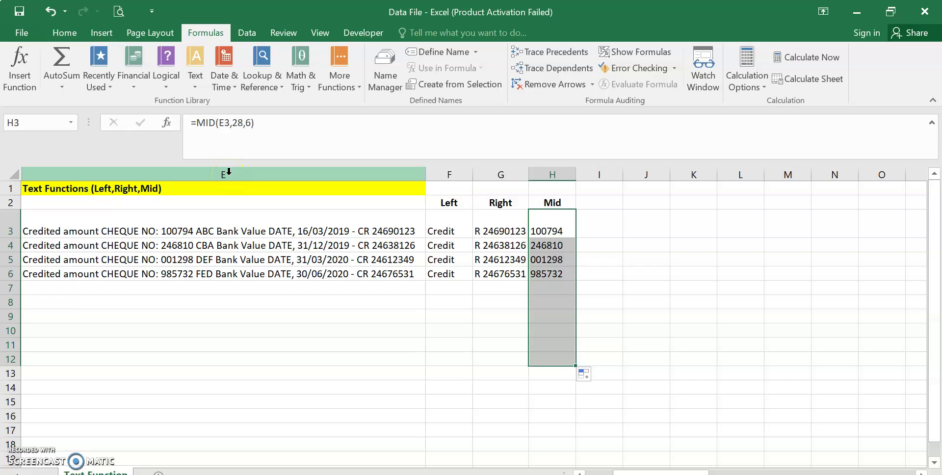
pyautogui.click(545, 231)
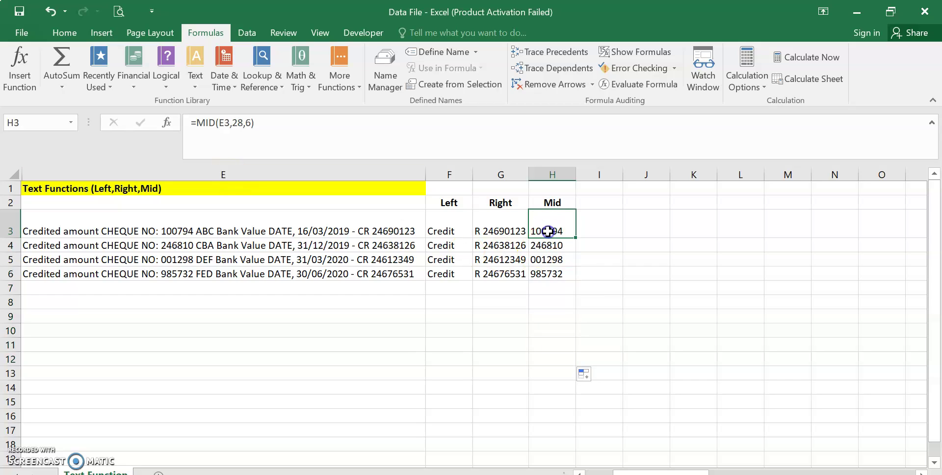